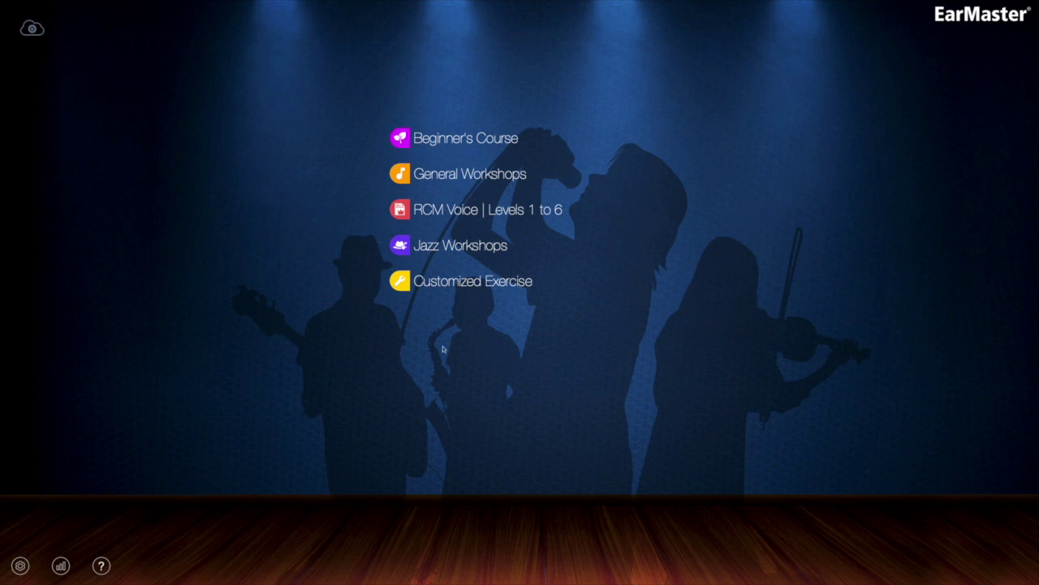
# Open Beginner's Course lesson 2.2 Pitch Matching: One Note from module 2: Pitch.
pyautogui.click(444, 146)
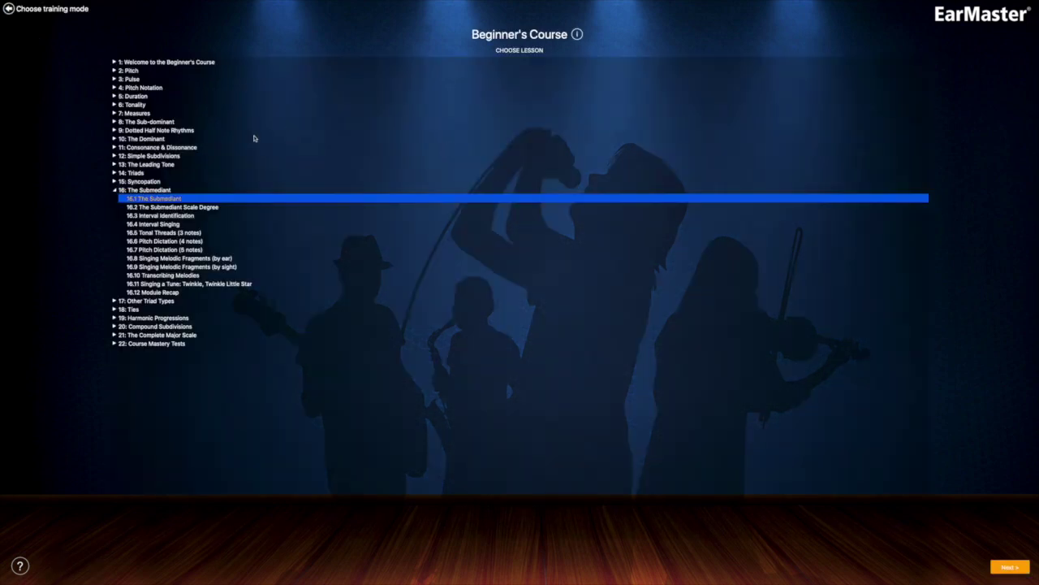
pyautogui.click(115, 71)
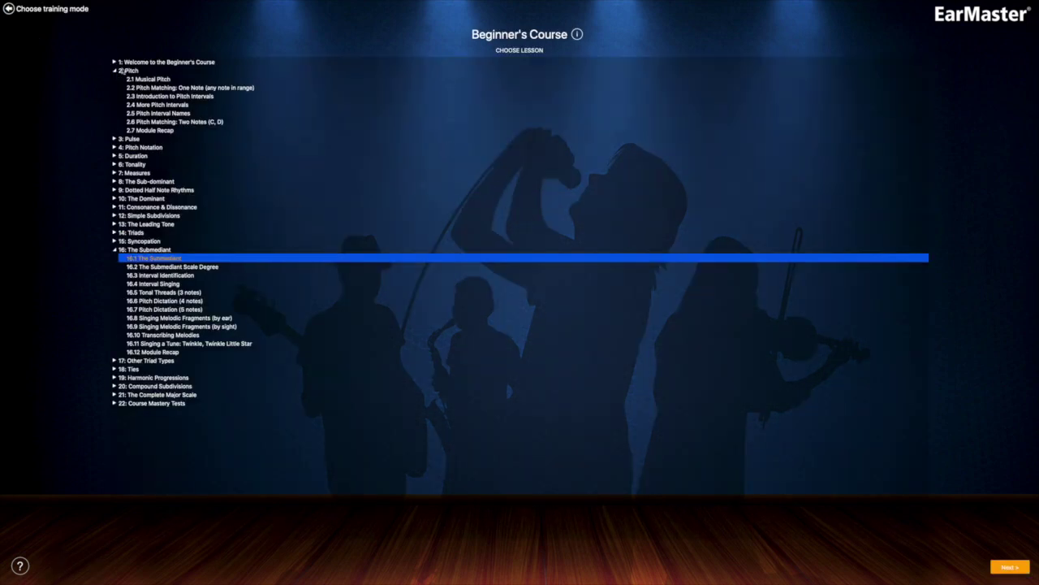
pyautogui.click(164, 89)
pyautogui.doubleClick(164, 89)
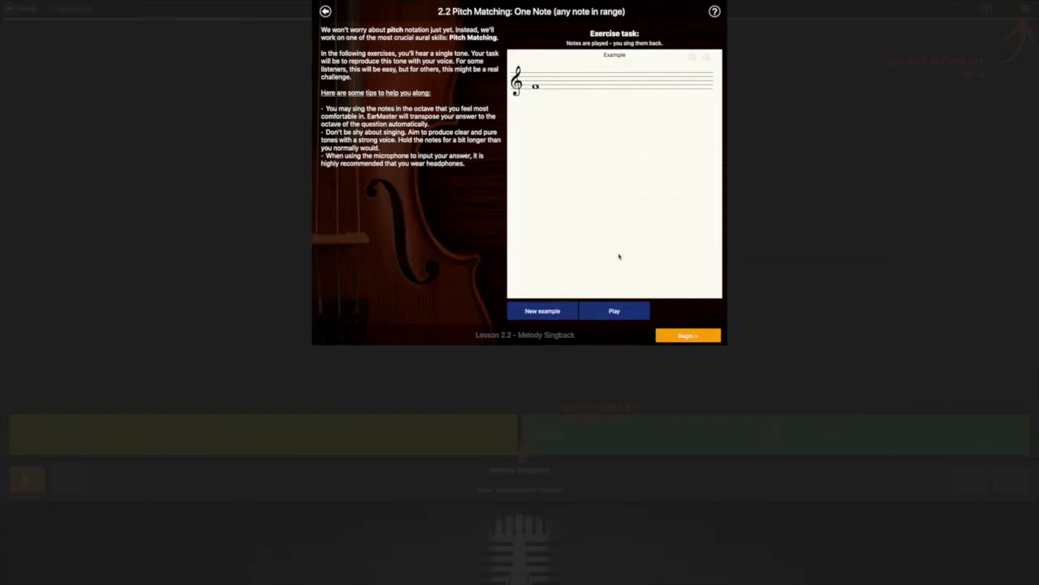
# Listen to the example note three times, then begin the singback exercise.
pyautogui.click(615, 312)
pyautogui.click(615, 312)
pyautogui.click(616, 313)
pyautogui.click(687, 335)
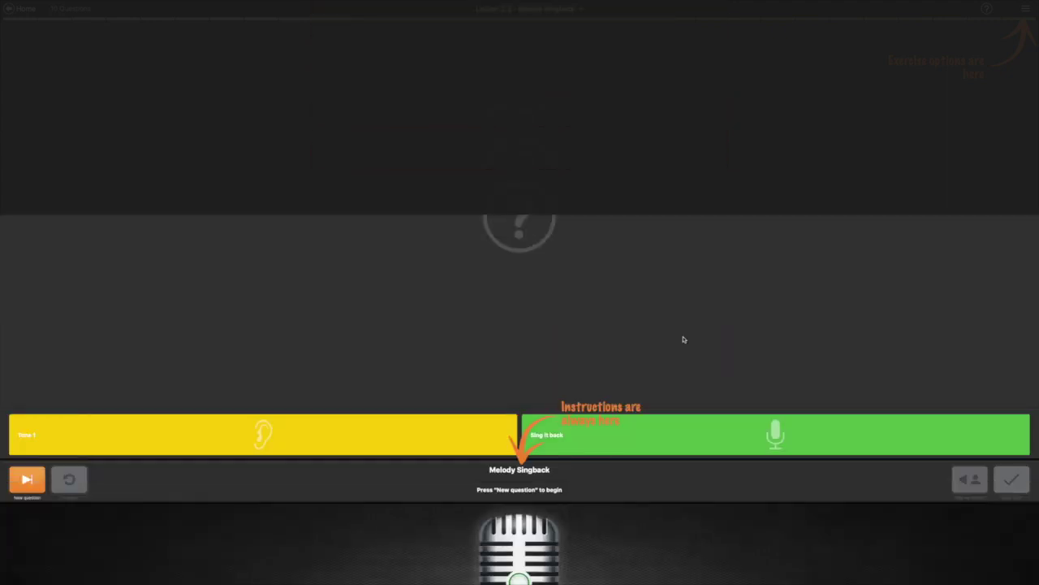
# Sing back pitch-matching questions 1 through 5, getting each sung note graded.
pyautogui.click(27, 479)
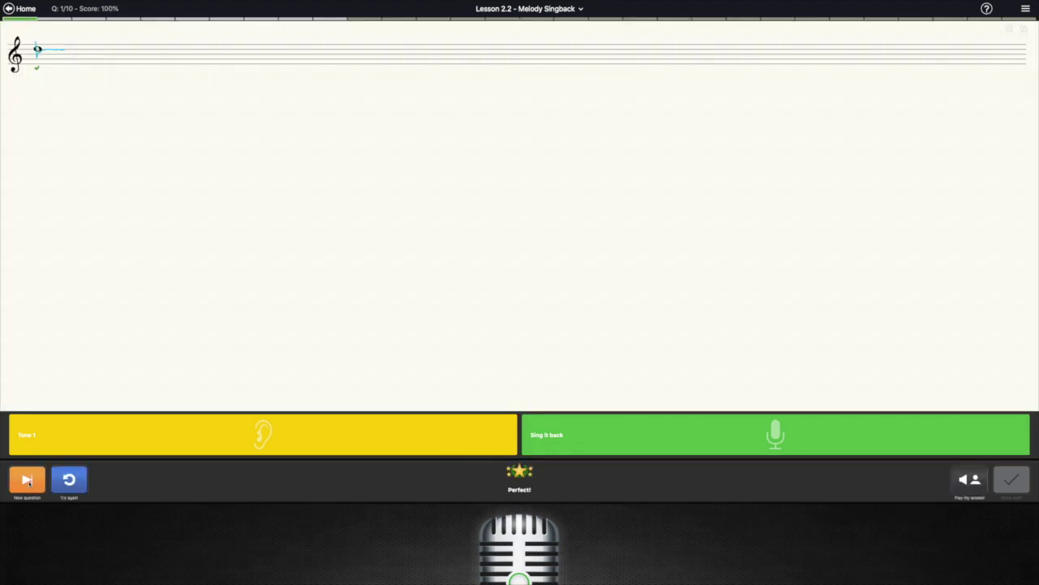
pyautogui.click(27, 480)
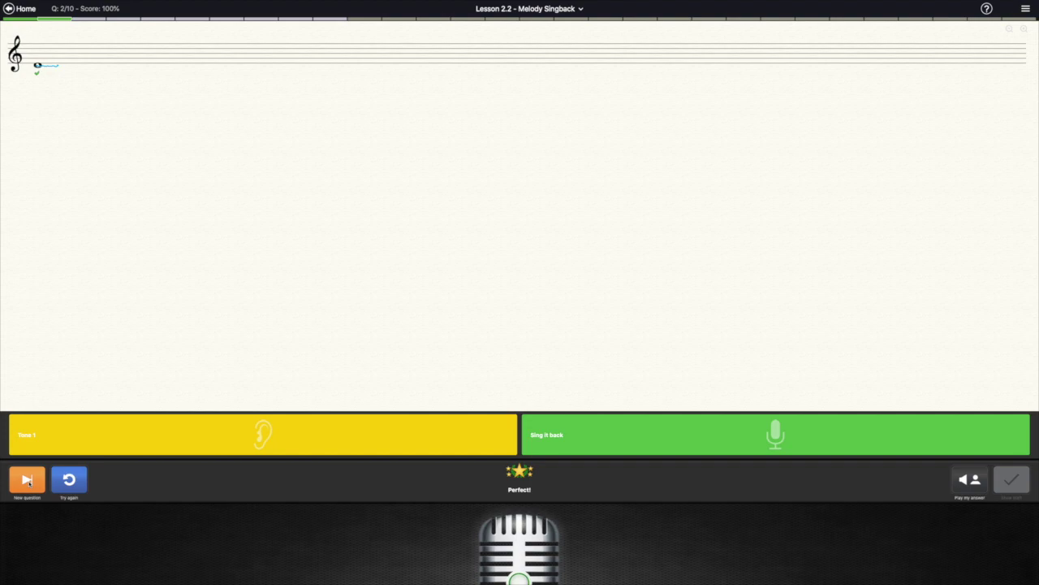
pyautogui.click(27, 479)
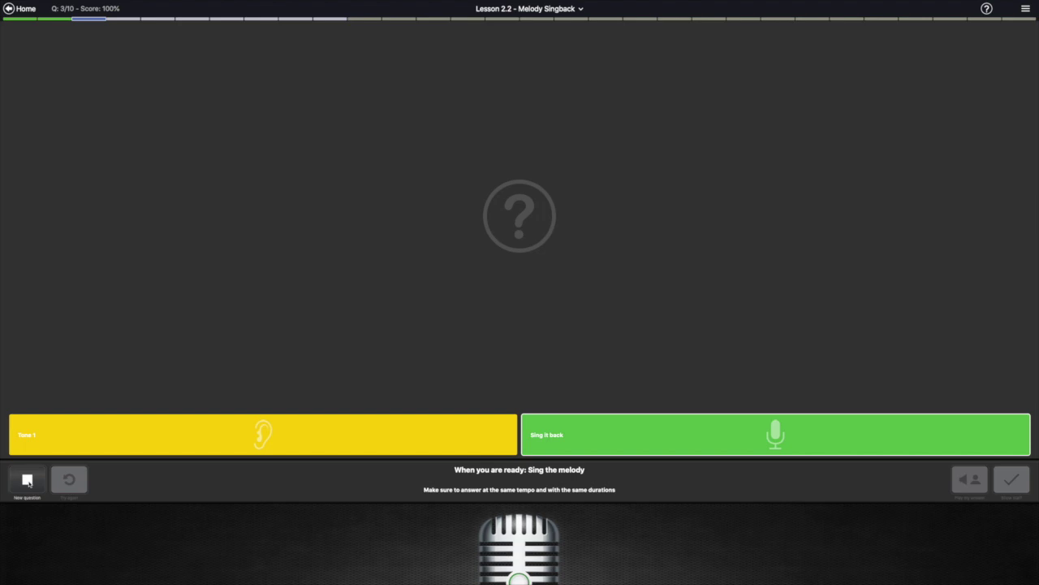
pyautogui.click(27, 480)
pyautogui.click(26, 480)
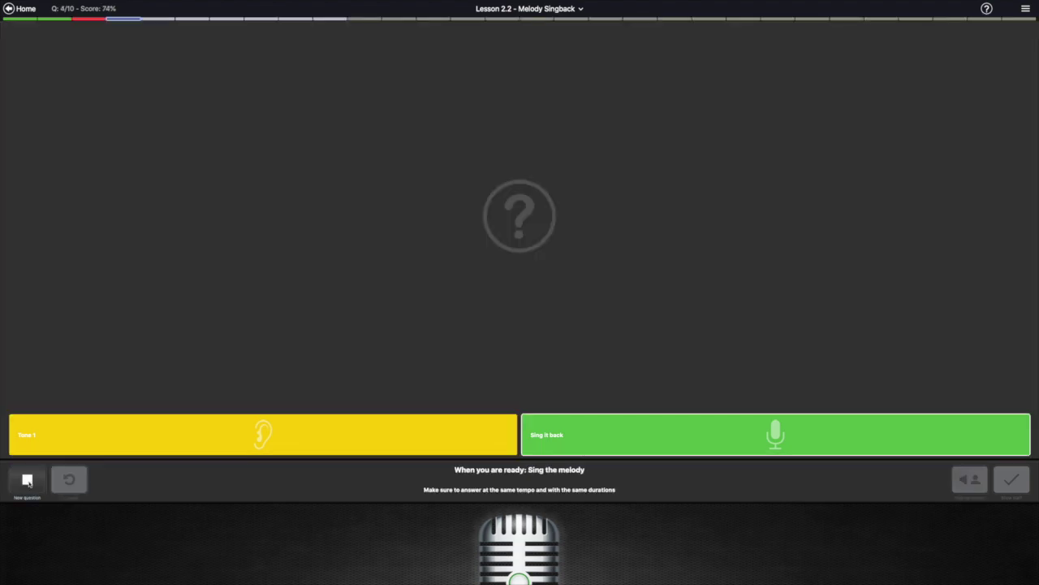
pyautogui.click(27, 480)
pyautogui.click(27, 480)
pyautogui.click(27, 480)
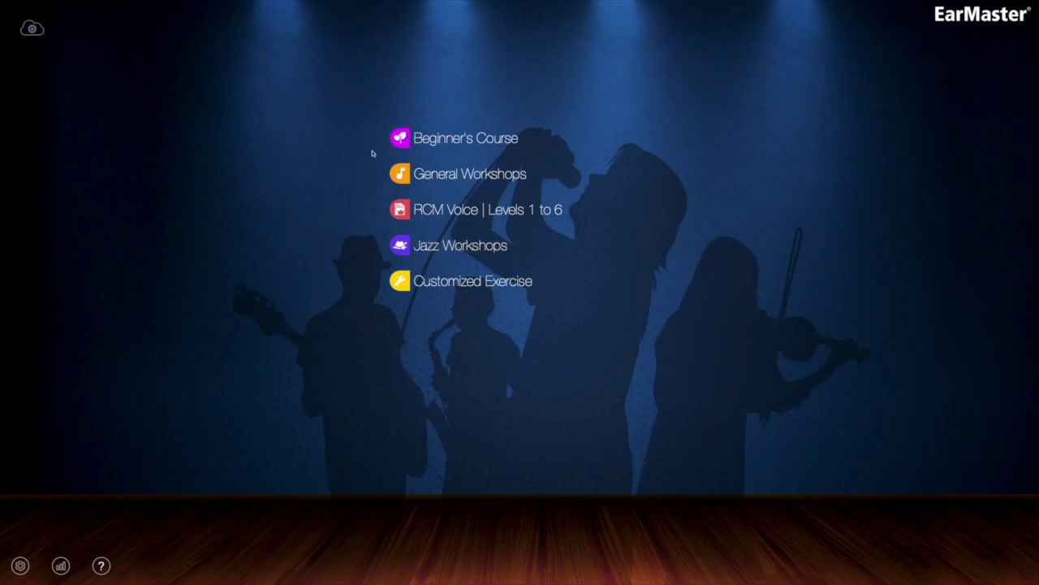
# Open General Workshops' Melodic Sight-Singing lesson 1.1 Do, Re, play its example melody and start it.
pyautogui.click(443, 173)
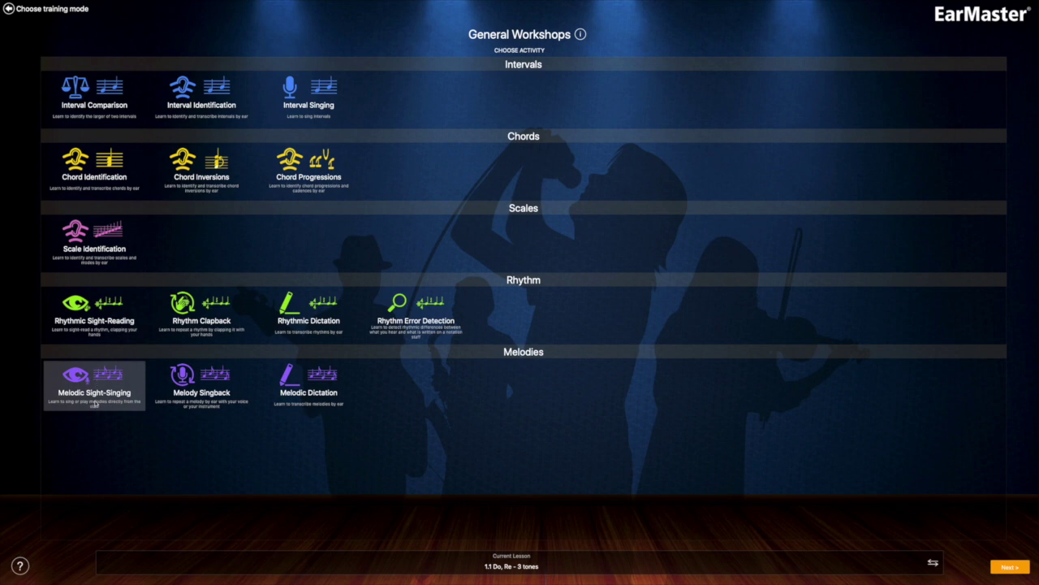
pyautogui.click(82, 379)
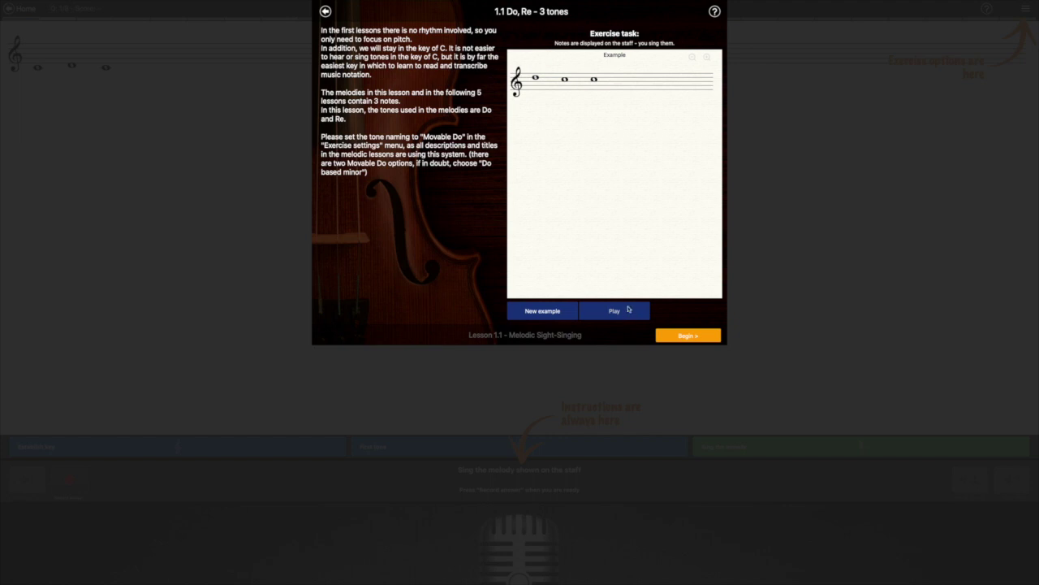
pyautogui.click(622, 315)
pyautogui.click(678, 336)
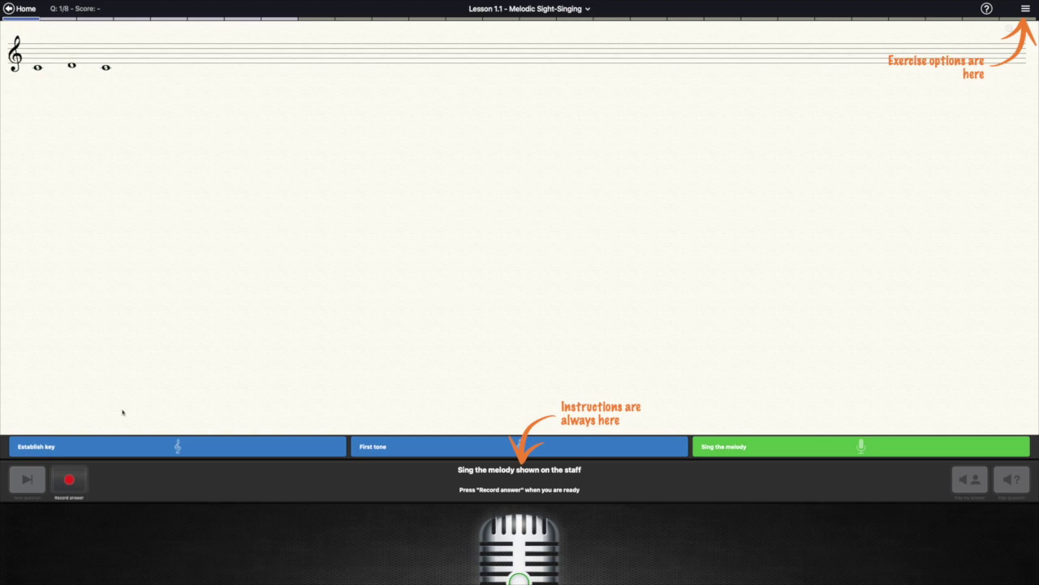
# Record sung answers for sight-singing melodies 1 and 2, then load question 3.
pyautogui.click(69, 481)
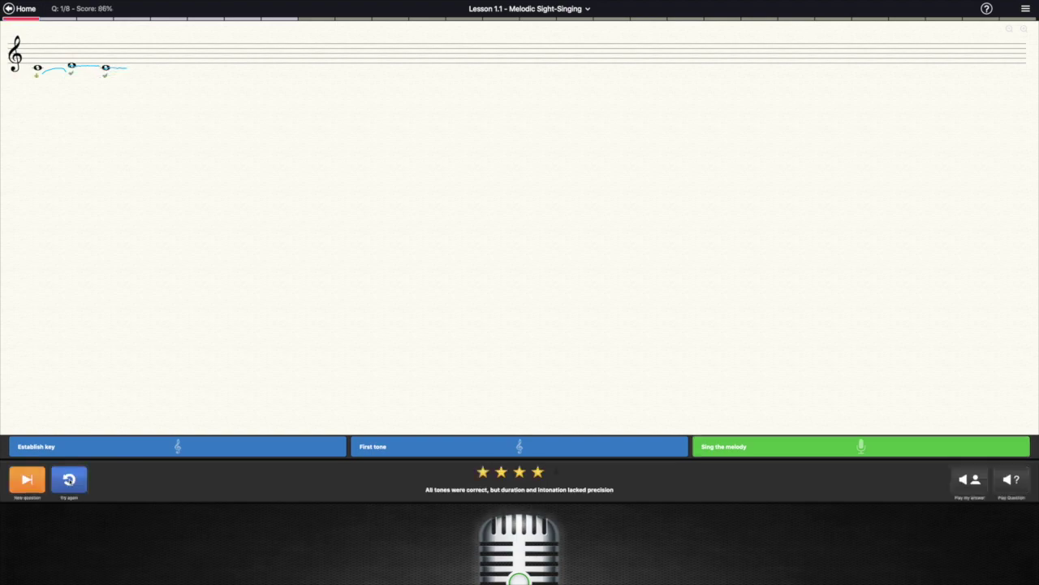
pyautogui.click(24, 482)
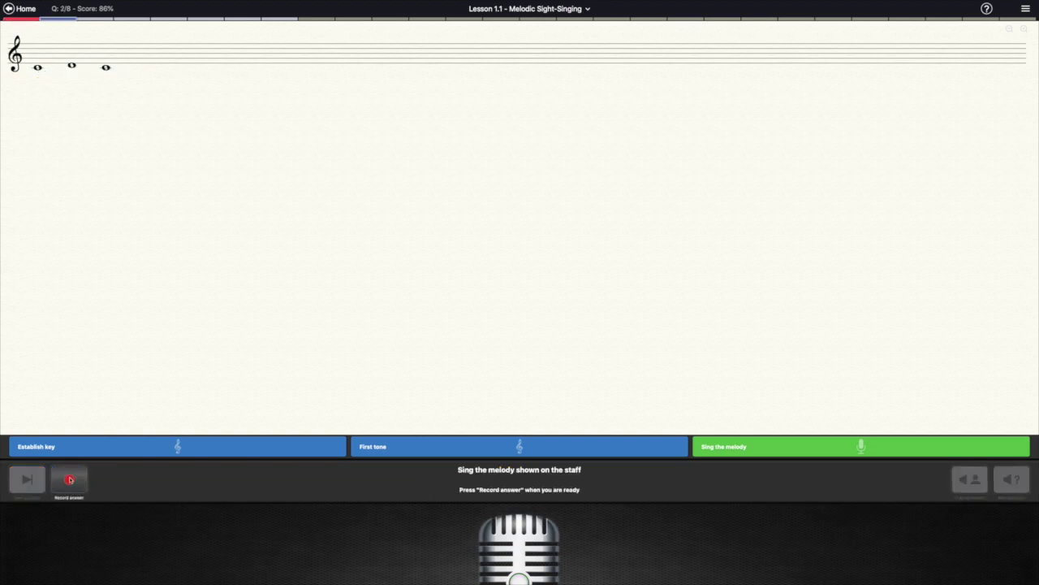
pyautogui.click(69, 479)
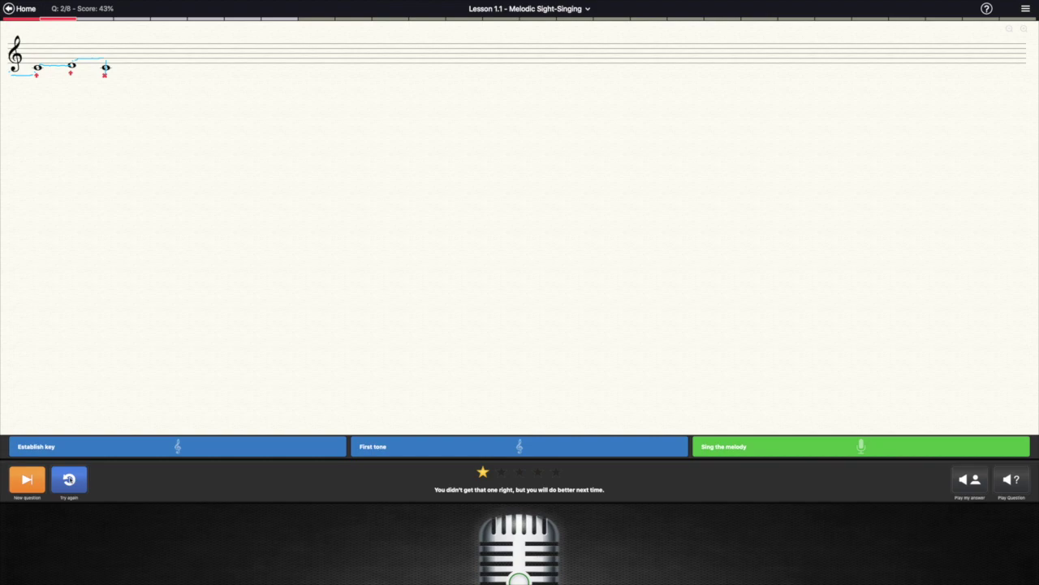
pyautogui.click(27, 480)
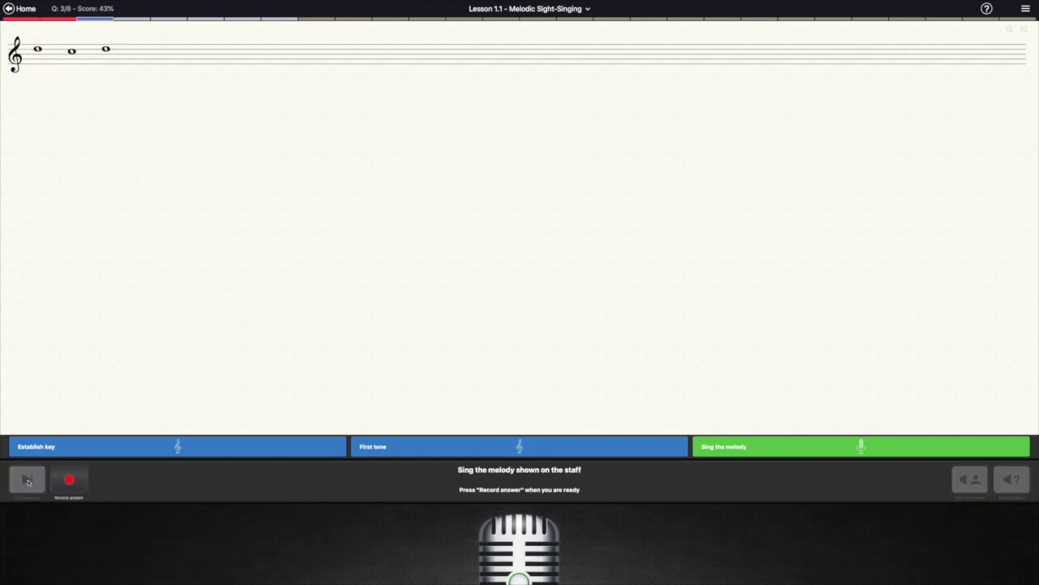
# Sing sight-singing questions 3, 4 and 5, then leave for the Melody Singback workshop.
pyautogui.click(70, 480)
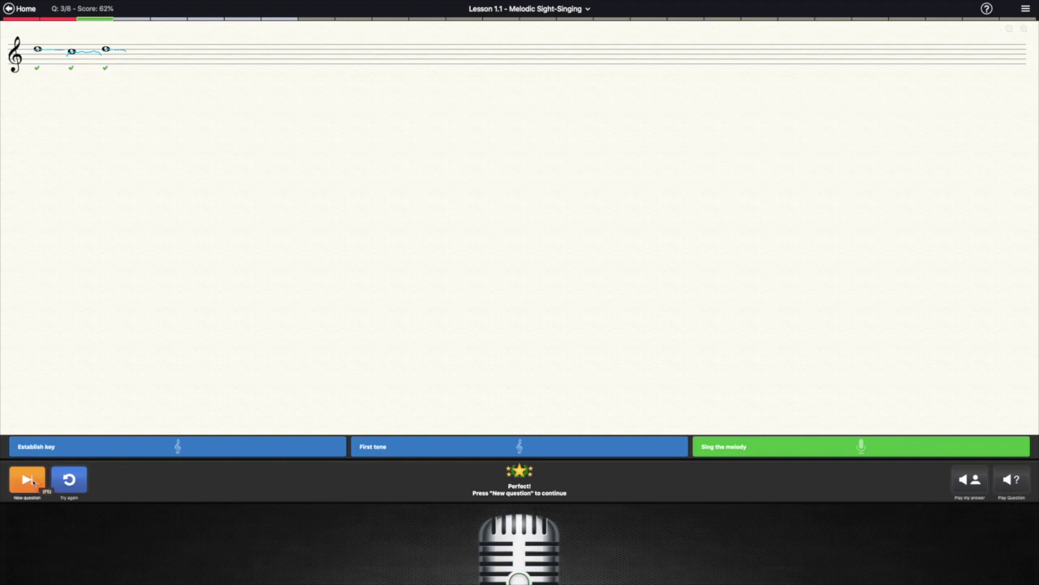
pyautogui.click(29, 481)
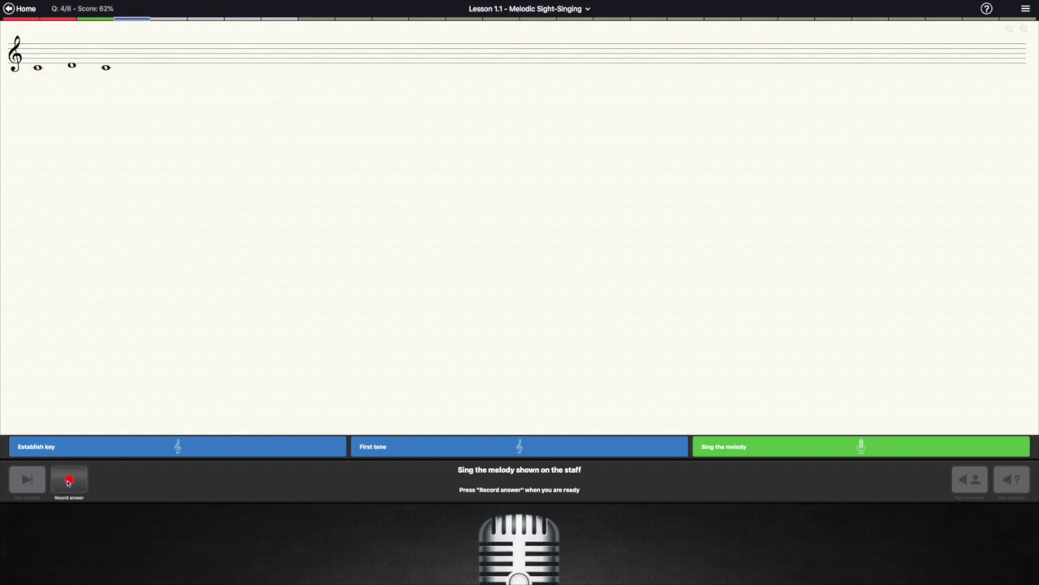
pyautogui.click(70, 481)
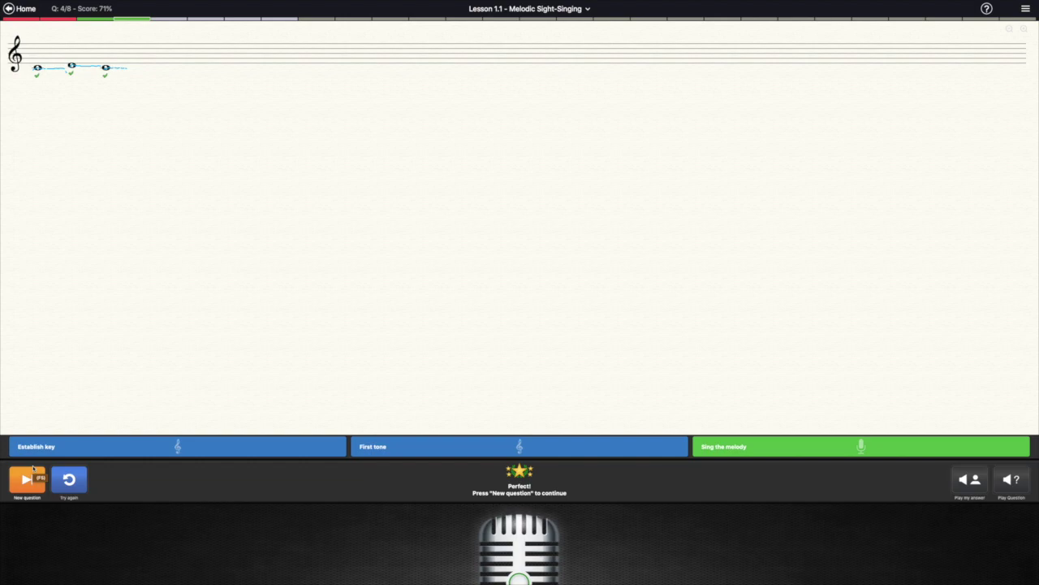
pyautogui.click(27, 481)
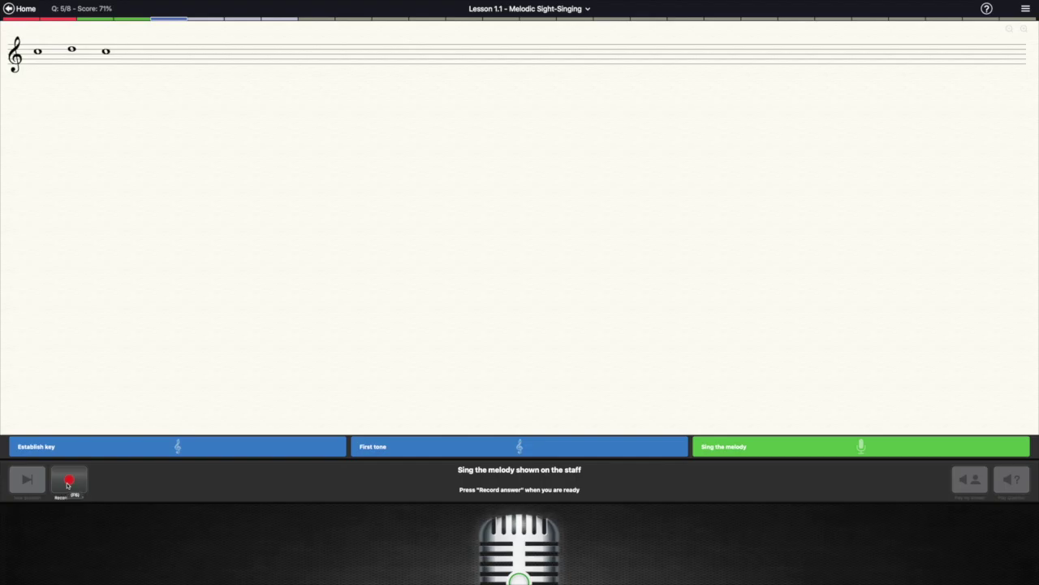
pyautogui.click(68, 483)
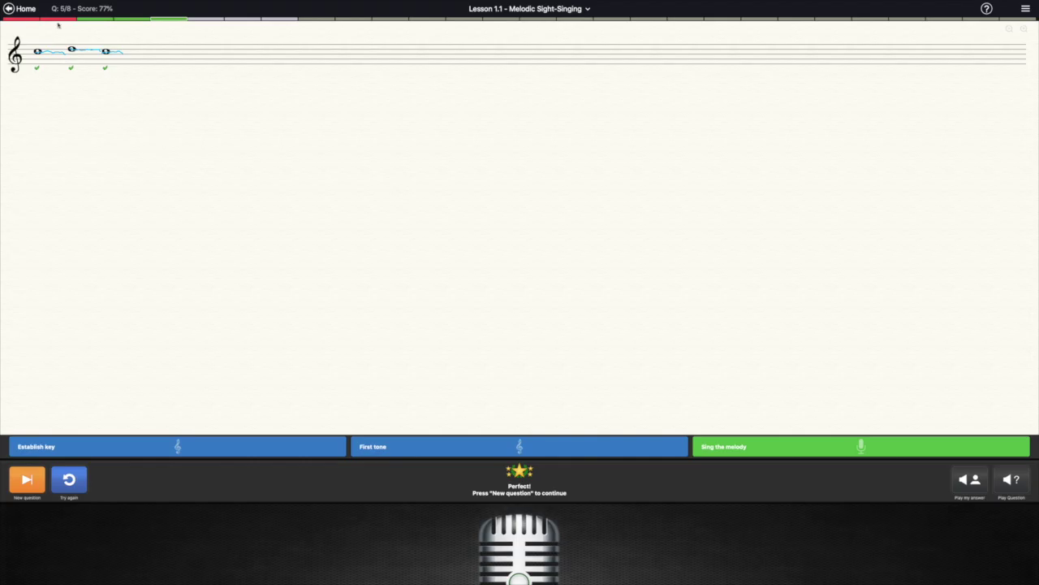
pyautogui.click(8, 9)
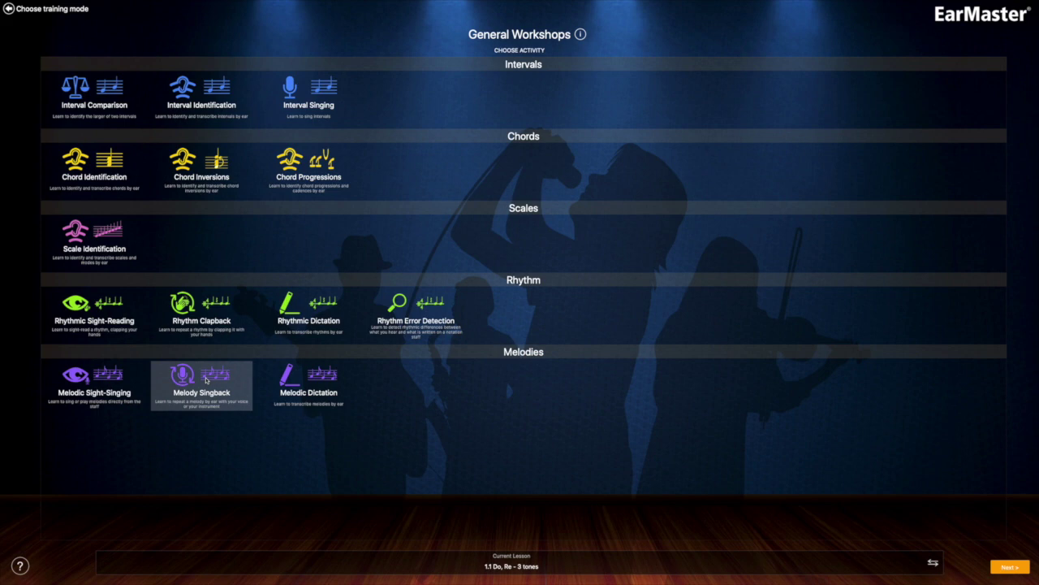
pyautogui.click(206, 380)
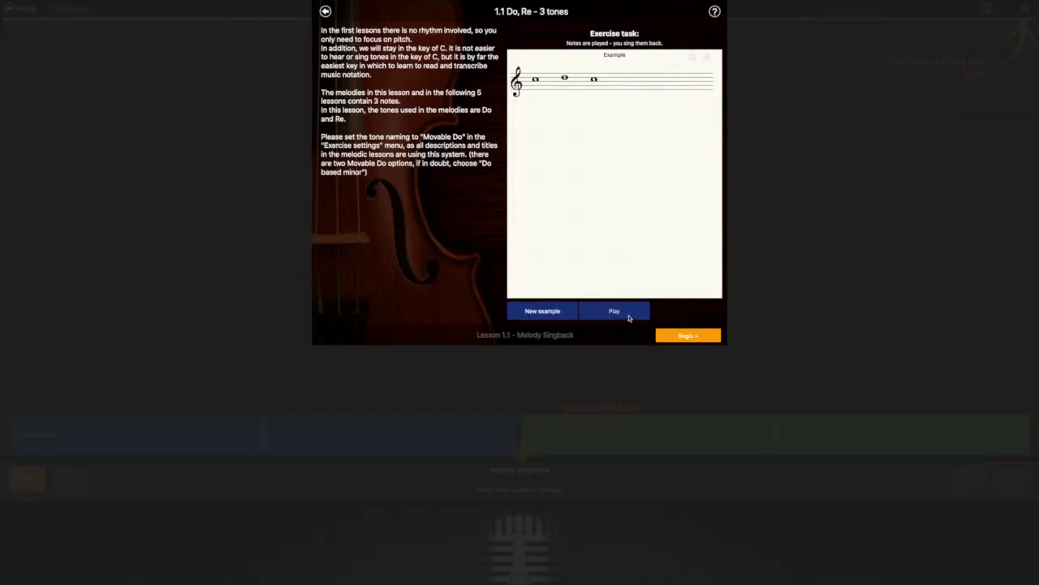
# Play the Melody Singback example, sing three questions, then leave for Melodic Dictation.
pyautogui.click(627, 317)
pyautogui.click(694, 335)
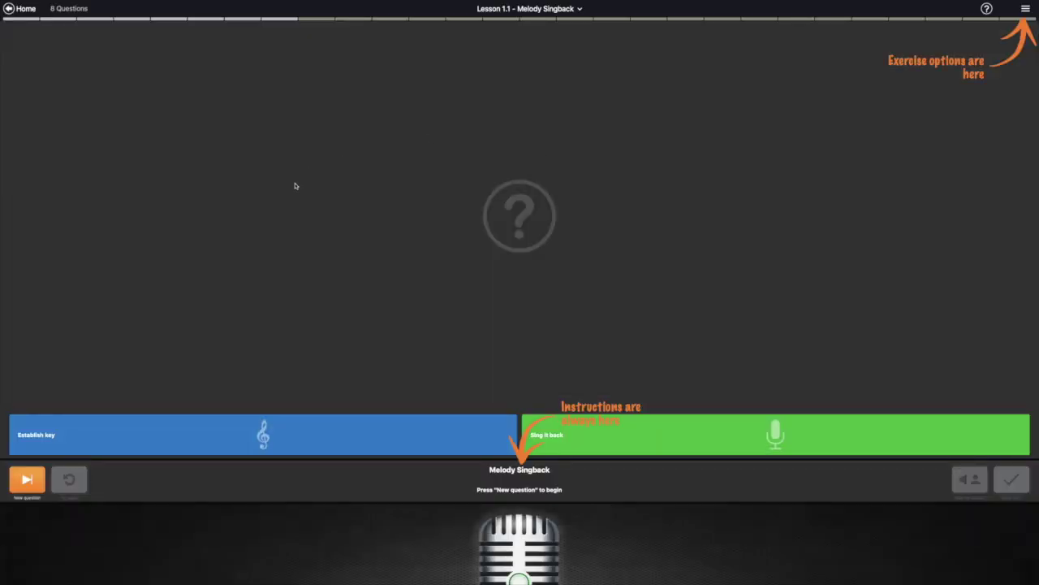
pyautogui.click(27, 480)
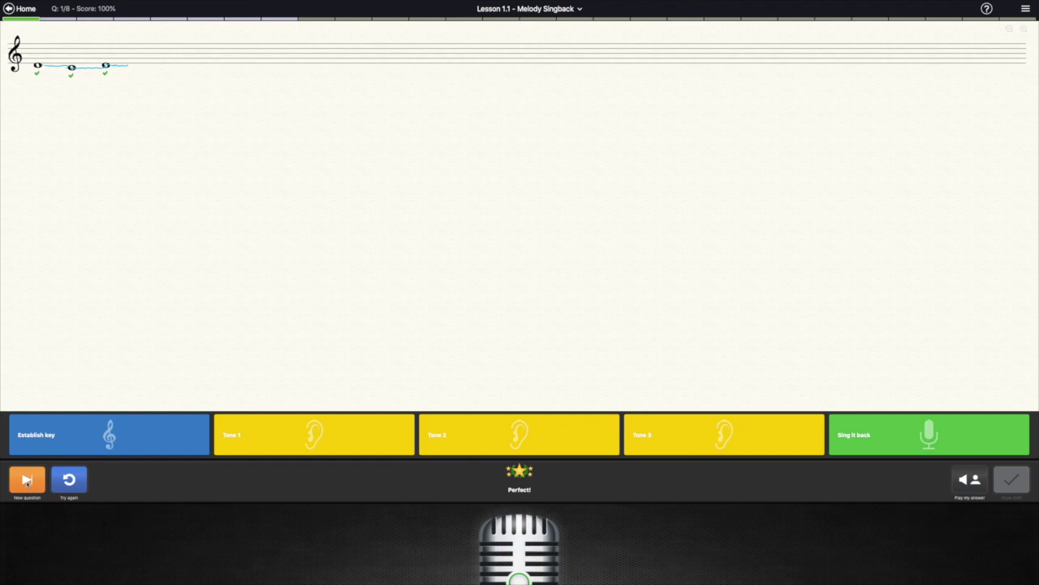
pyautogui.click(26, 480)
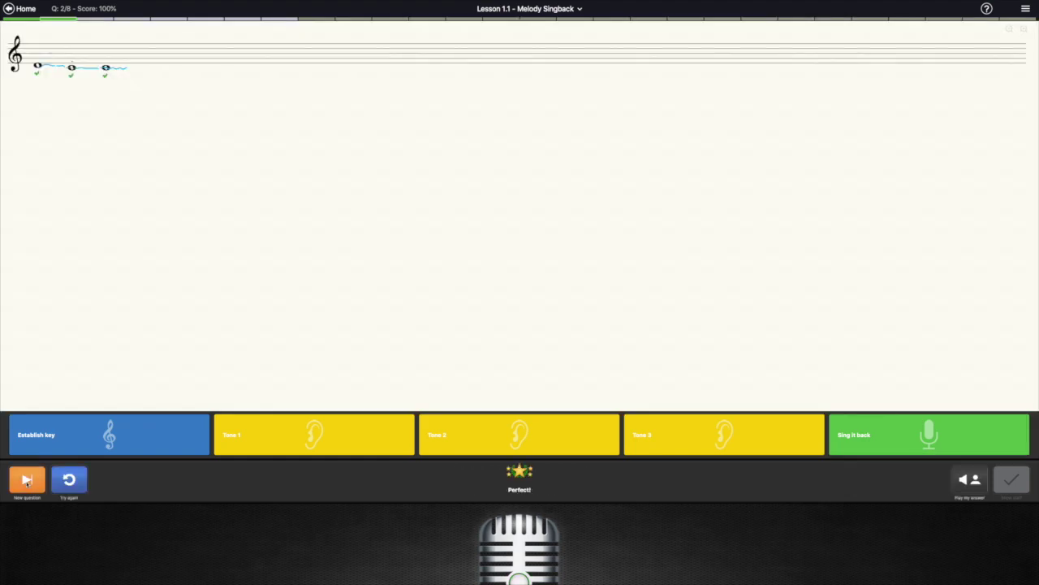
pyautogui.click(27, 480)
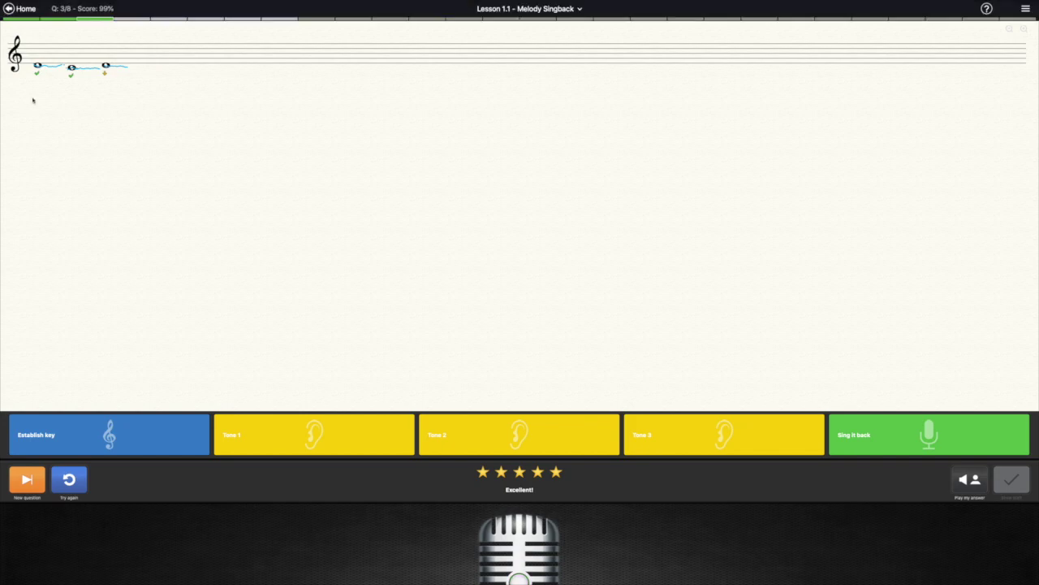
pyautogui.click(8, 9)
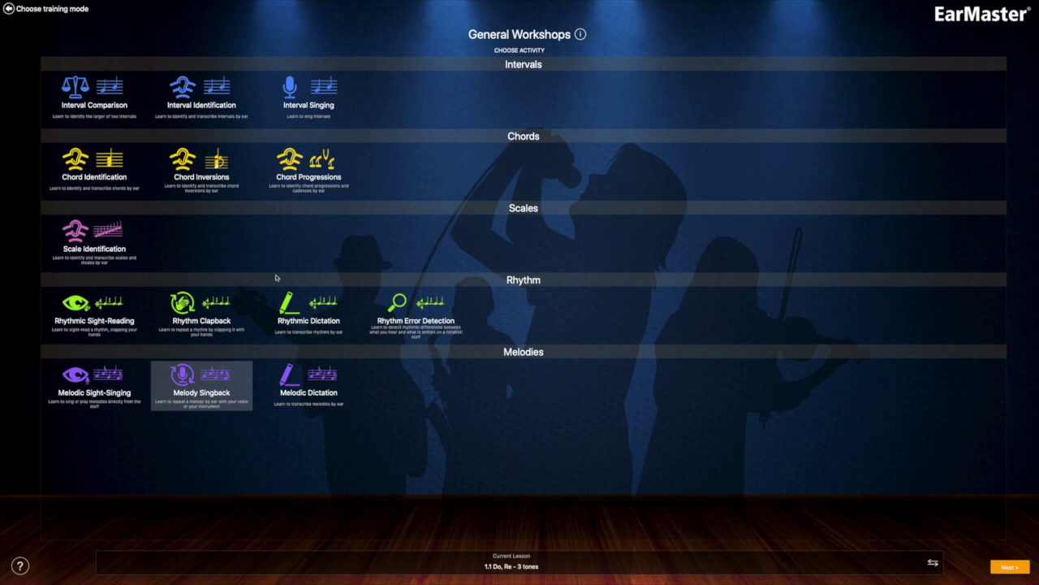
pyautogui.click(319, 385)
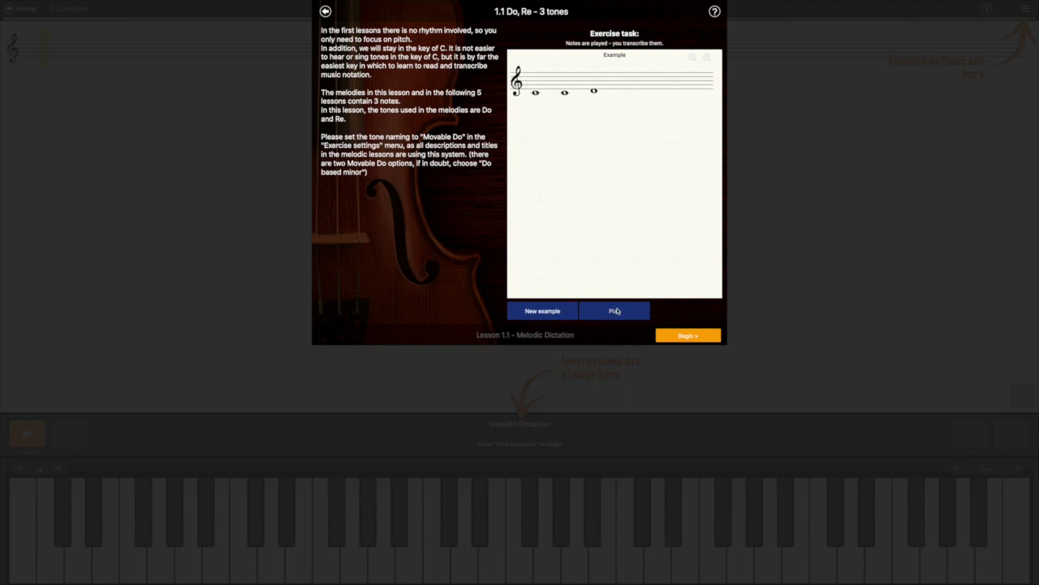
# Begin Melodic Dictation lesson 1.1 and answer question 1 as Do, Re, Do (C4, D4, C4).
pyautogui.click(687, 335)
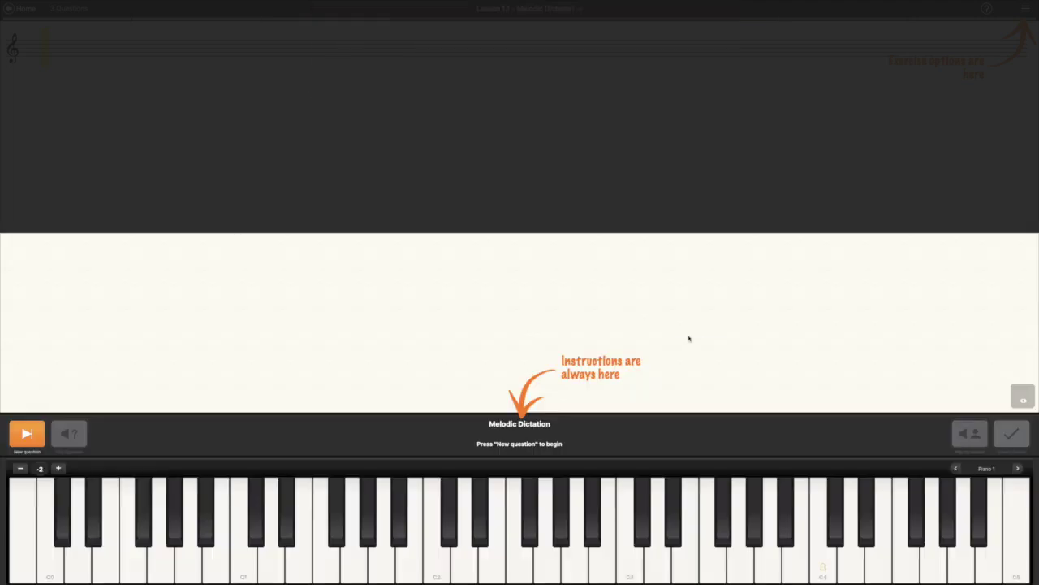
pyautogui.click(28, 432)
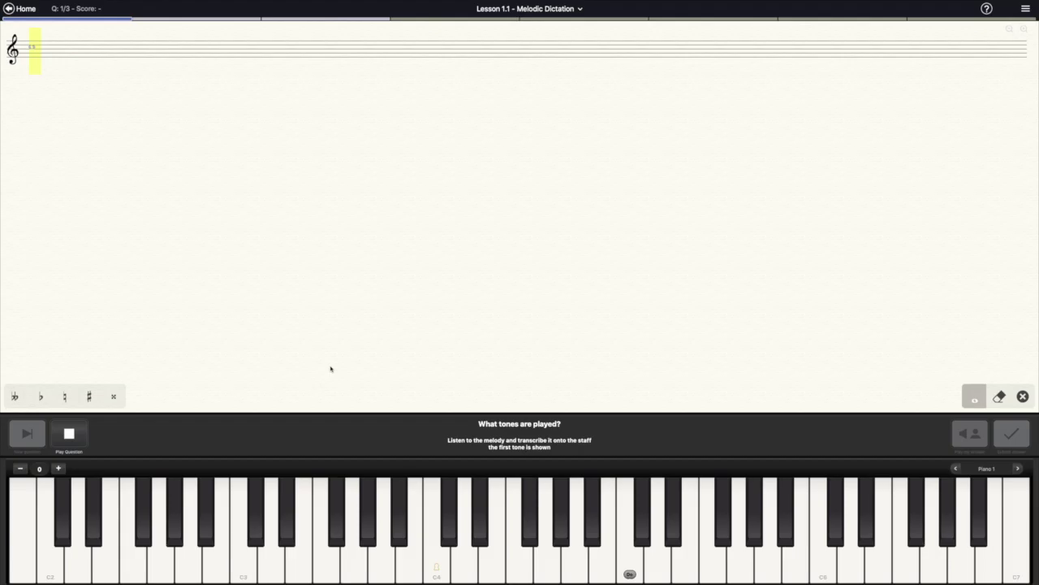
pyautogui.click(436, 566)
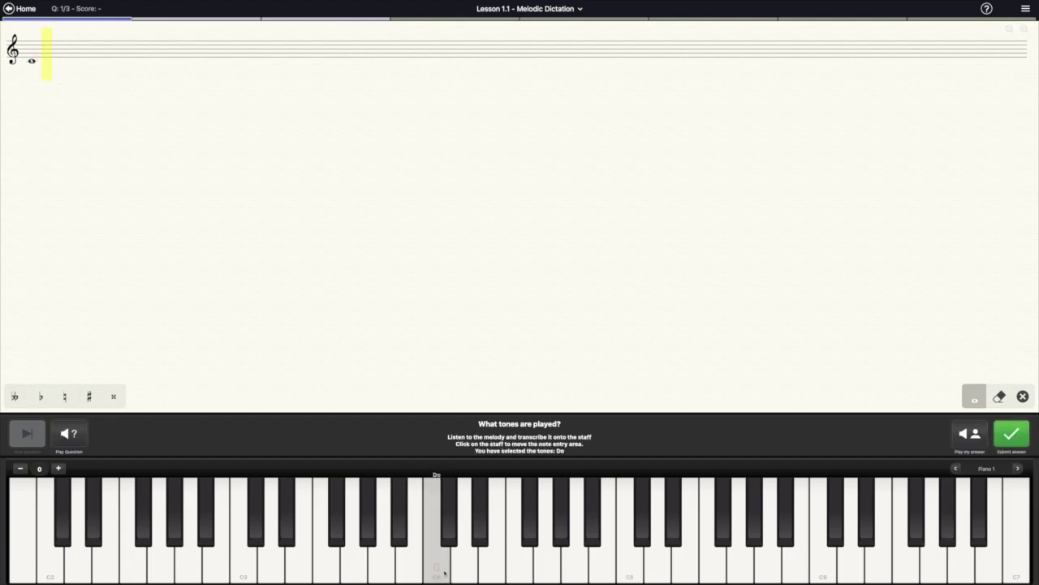
pyautogui.click(460, 573)
pyautogui.click(439, 570)
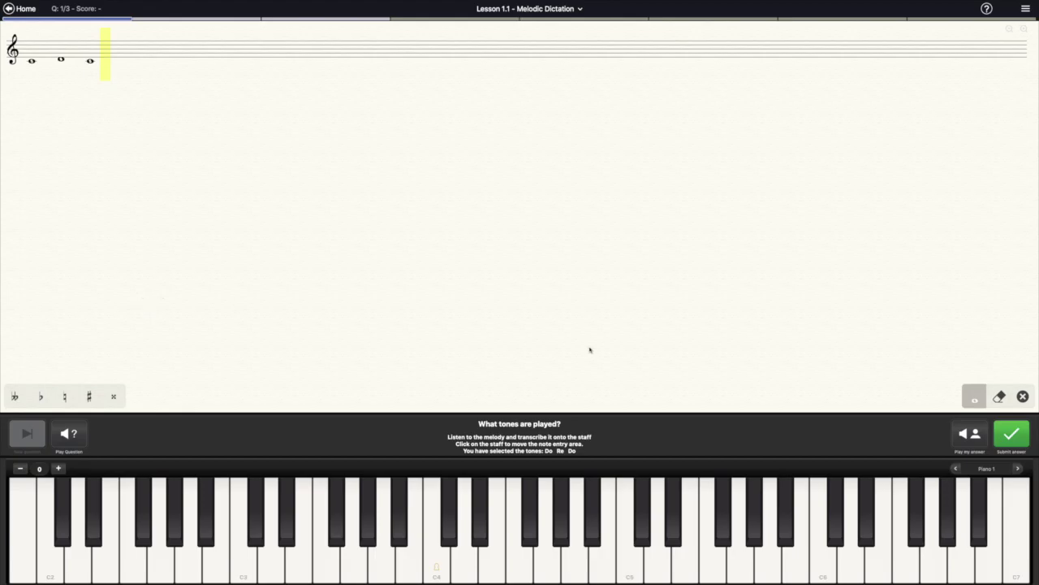
pyautogui.click(1014, 438)
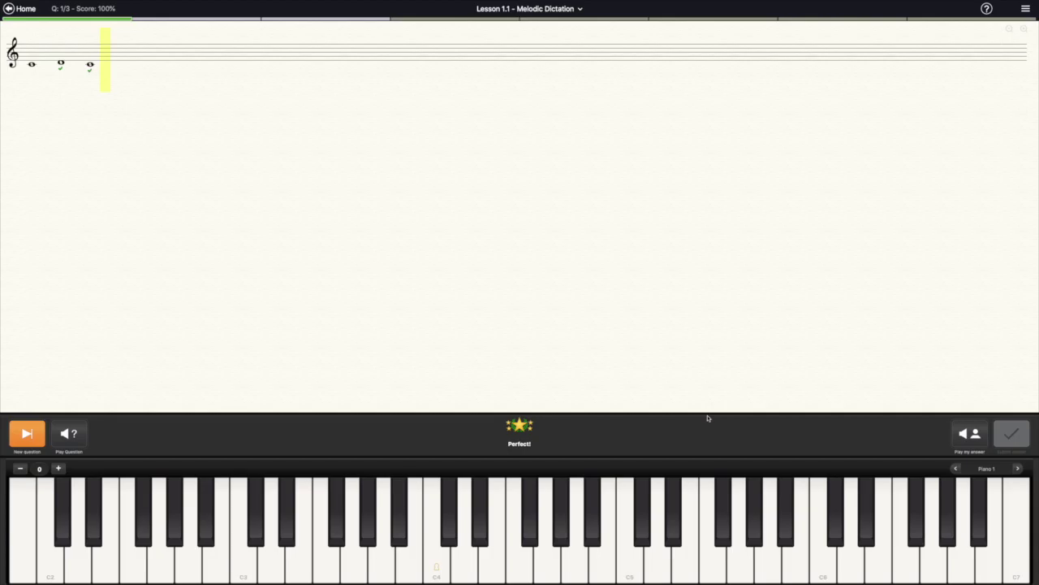
# Answer dictation question 2 as Re, Do, Re (D5, C5, D5) and submit it.
pyautogui.click(26, 433)
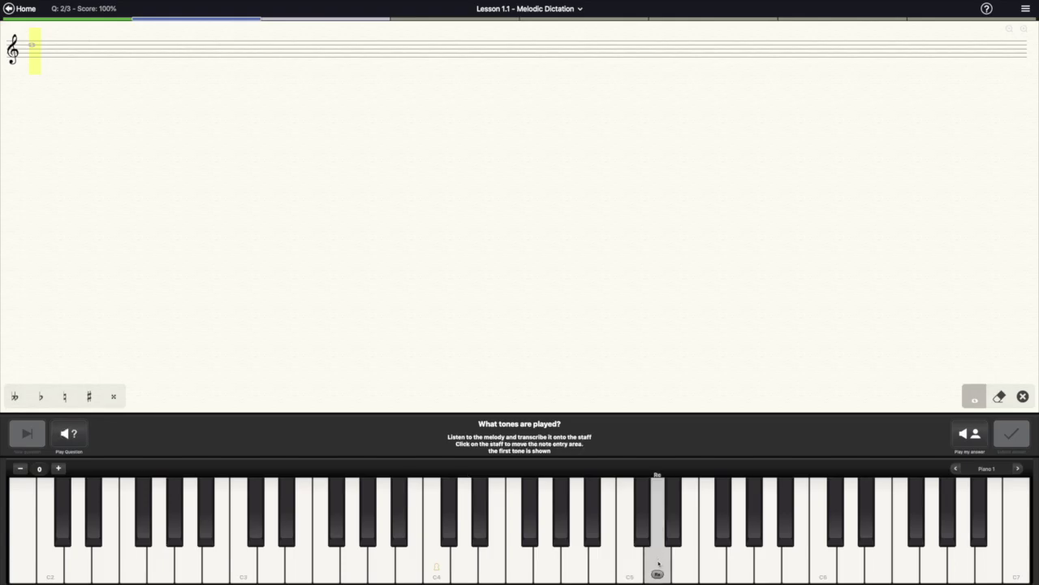
pyautogui.click(658, 563)
pyautogui.click(631, 568)
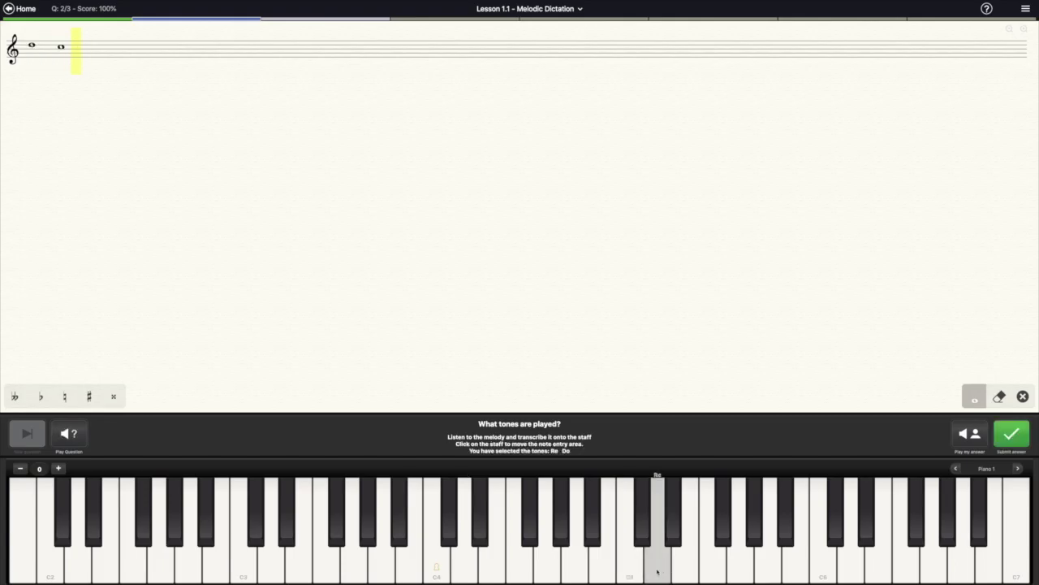
pyautogui.click(660, 571)
pyautogui.click(1011, 433)
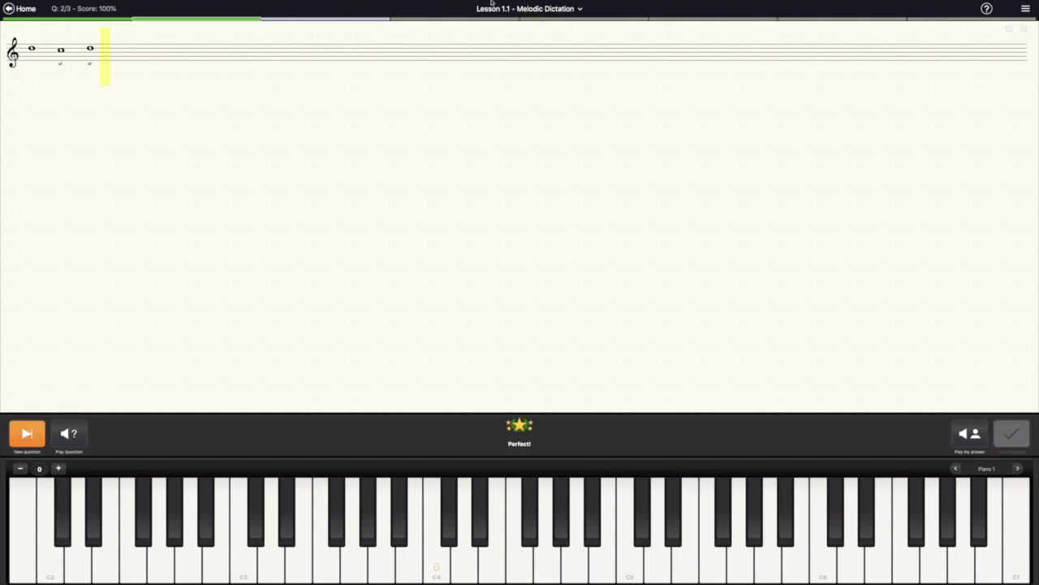
# Leave the dictation exercise and return to the training mode list.
pyautogui.moveTo(406, 28)
pyautogui.click(20, 8)
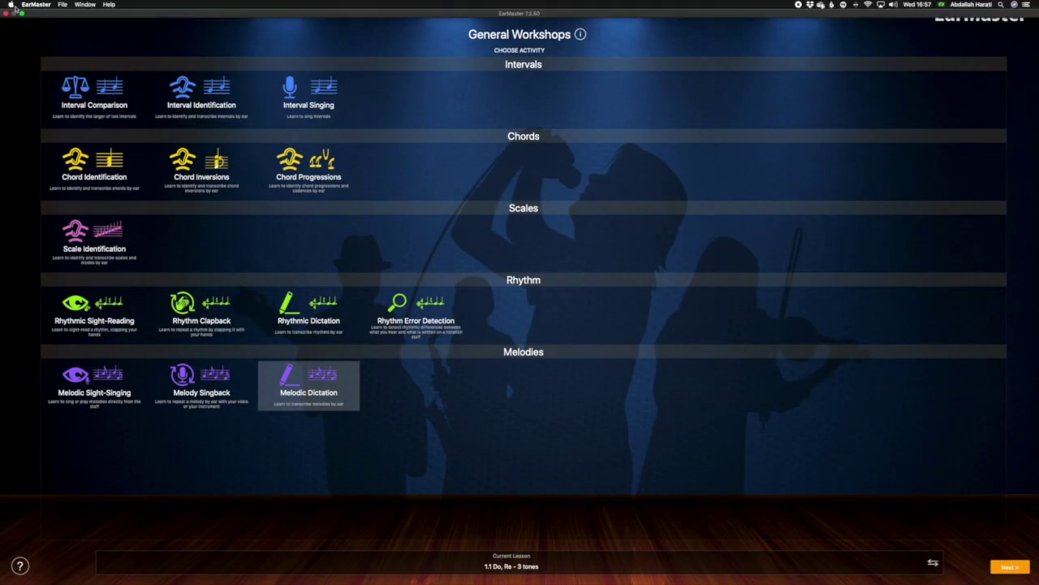
pyautogui.click(8, 10)
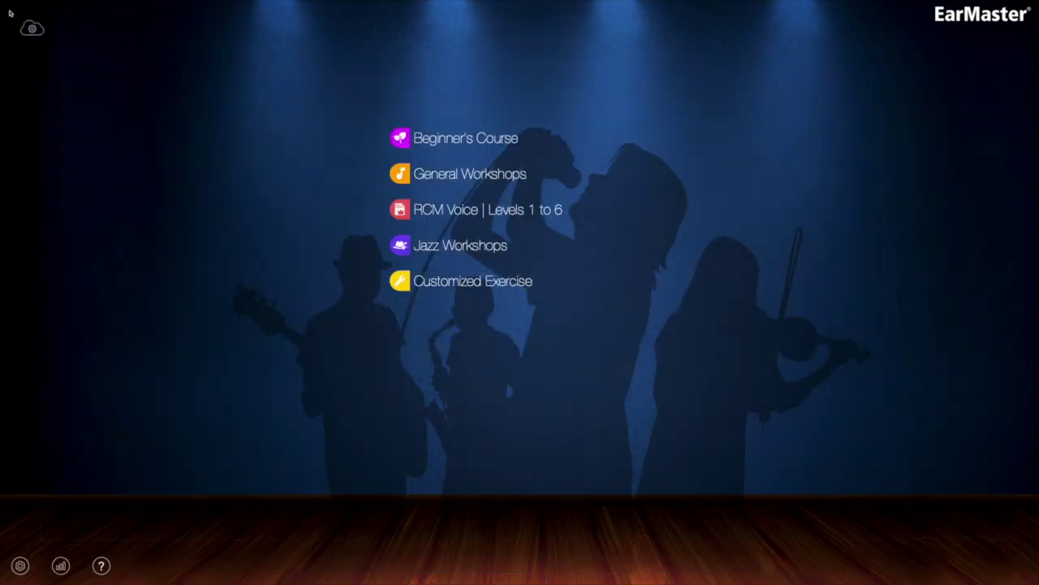
# Open the Customized Exercise Chord Identification settings, showing Major and Minor chords and 15 questions.
pyautogui.click(451, 282)
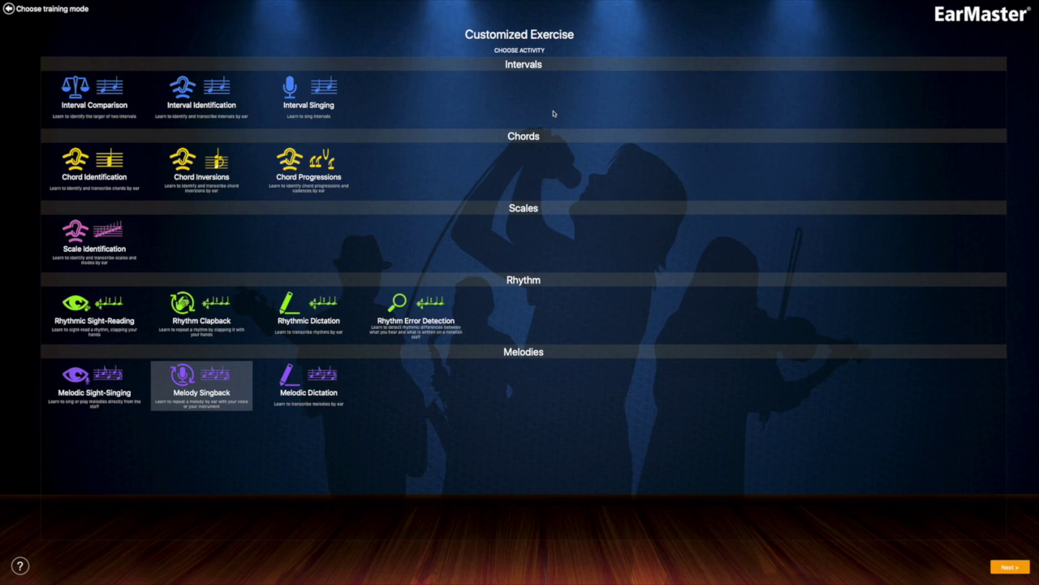
pyautogui.click(111, 163)
pyautogui.click(104, 164)
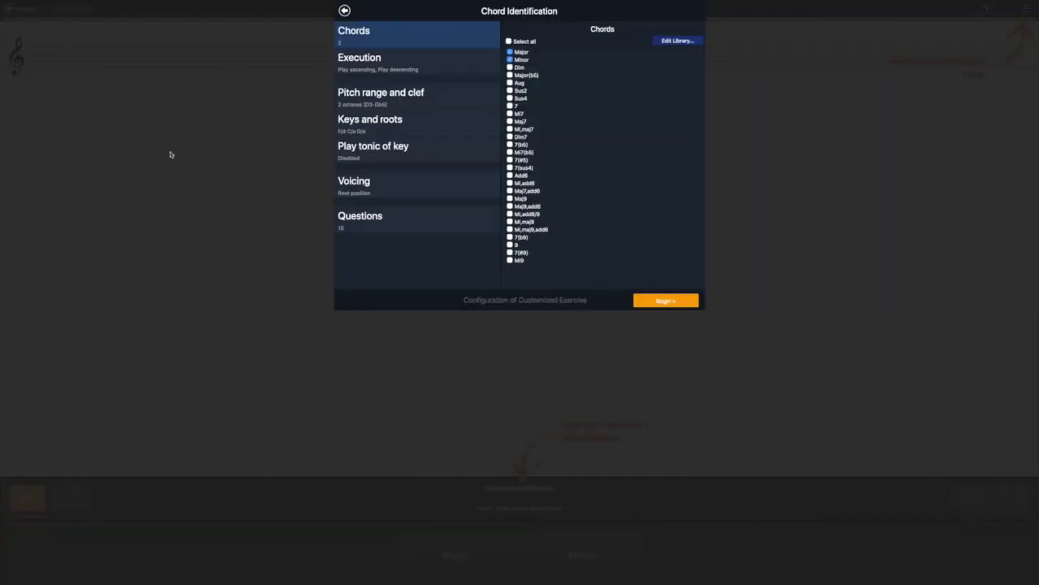
# In Keys and roots, set the key order to counter-clockwise, then view Pitch range and clef.
pyautogui.click(361, 126)
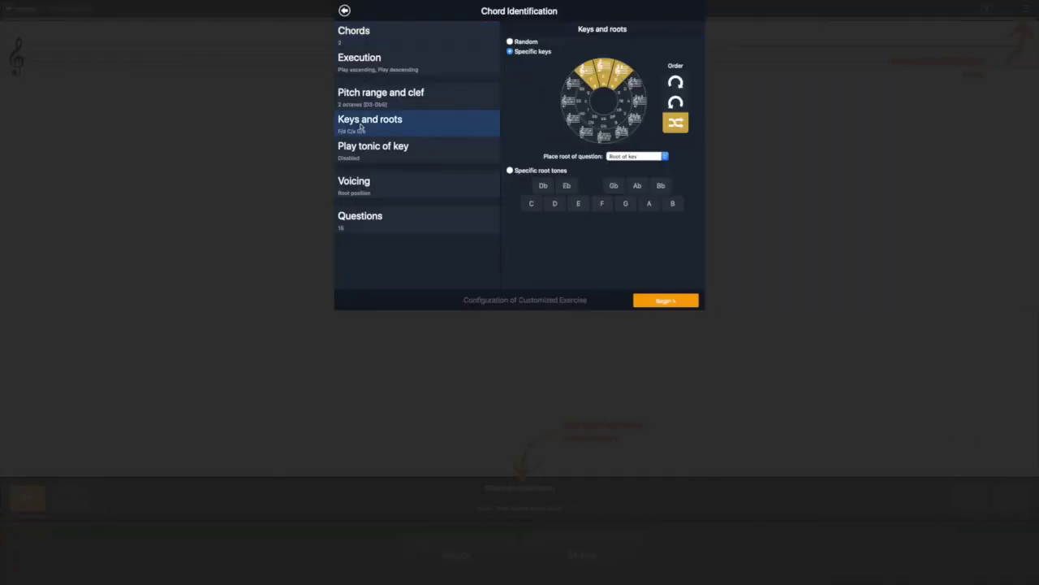
pyautogui.click(354, 46)
pyautogui.click(369, 126)
pyautogui.click(679, 82)
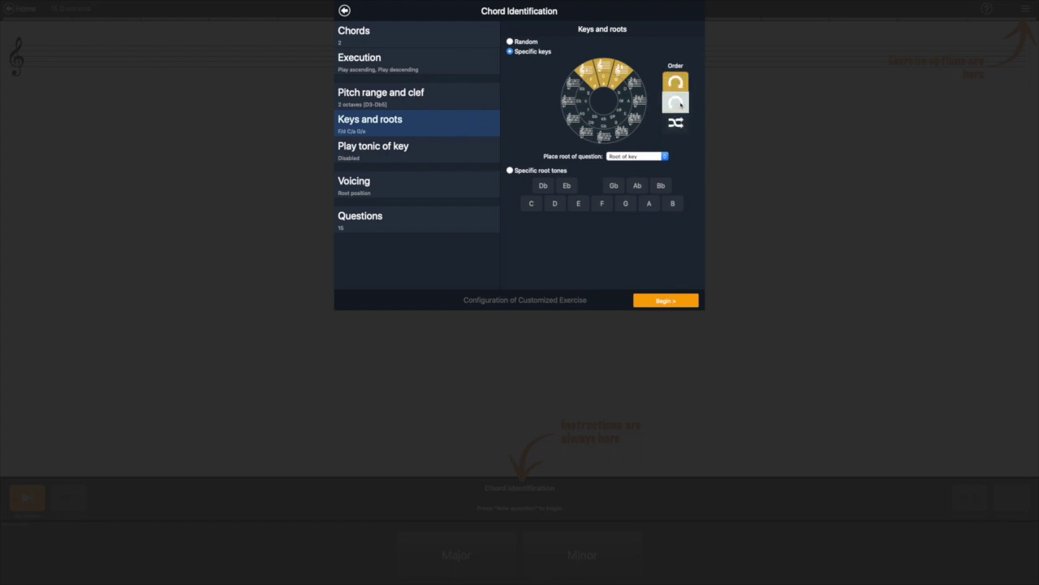
pyautogui.click(681, 104)
pyautogui.click(553, 52)
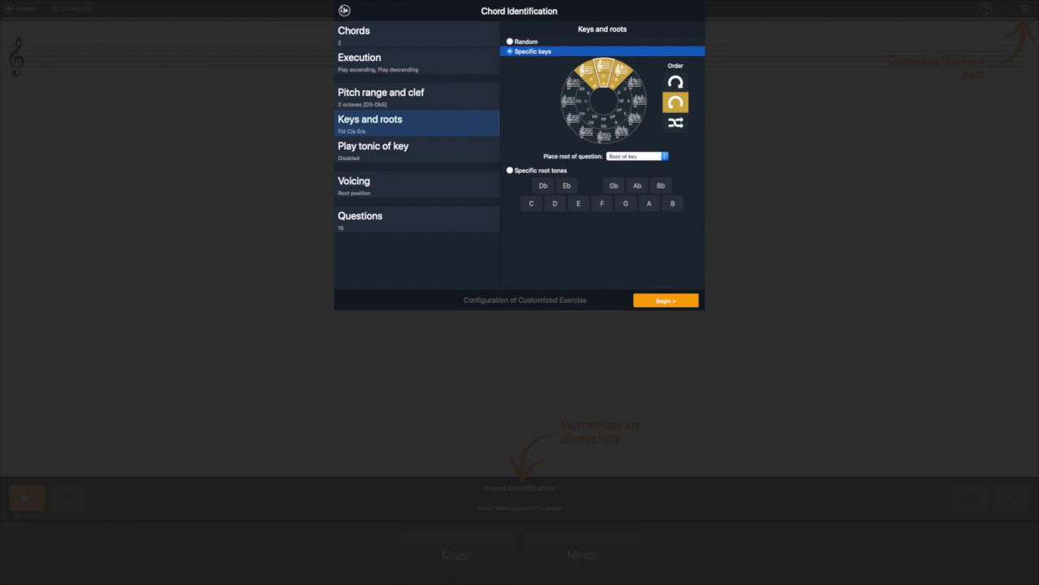
pyautogui.click(367, 94)
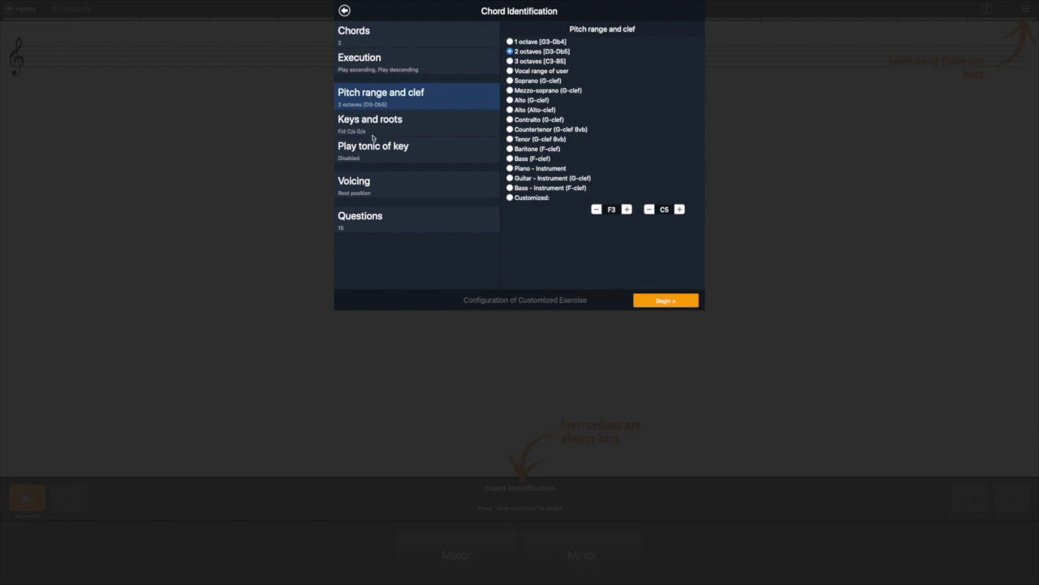
# Browse Chord Identification's tonic playback (disabled), root-position voicing, and pitch range pages, ending on Keys and roots.
pyautogui.click(383, 162)
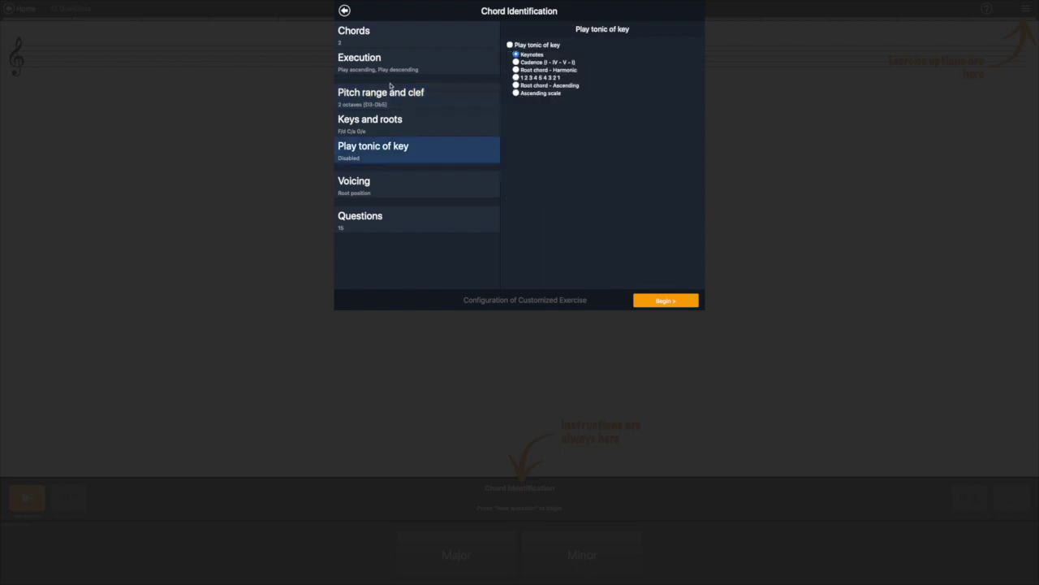
pyautogui.click(378, 182)
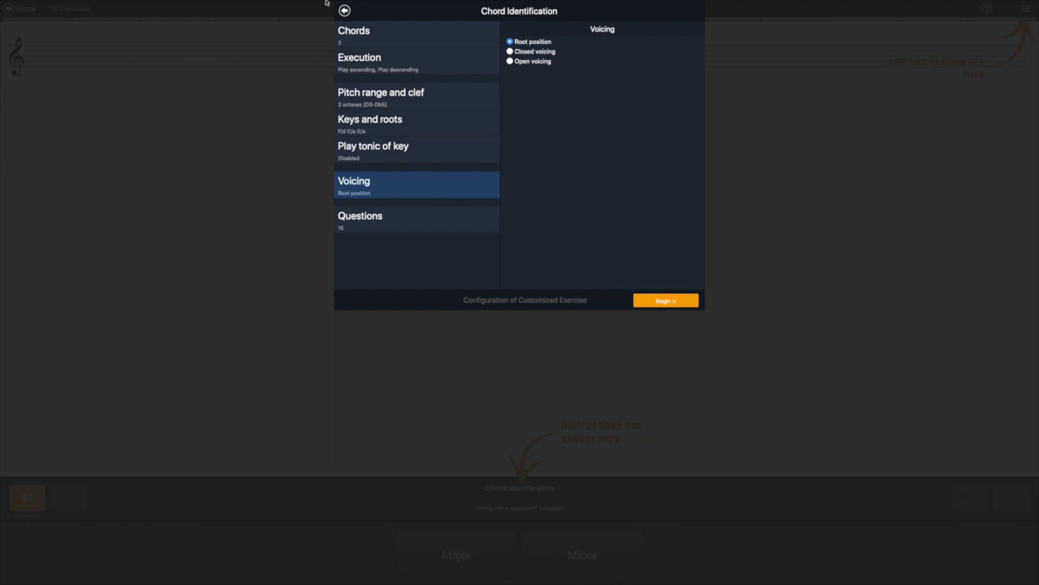
pyautogui.click(370, 130)
pyautogui.click(370, 99)
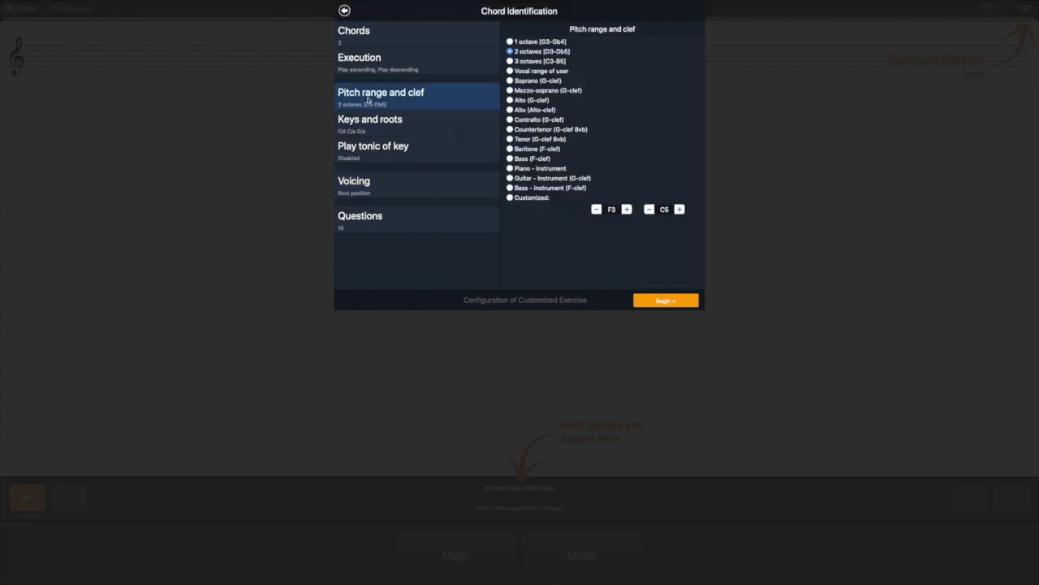
pyautogui.click(367, 124)
pyautogui.moveTo(347, 9)
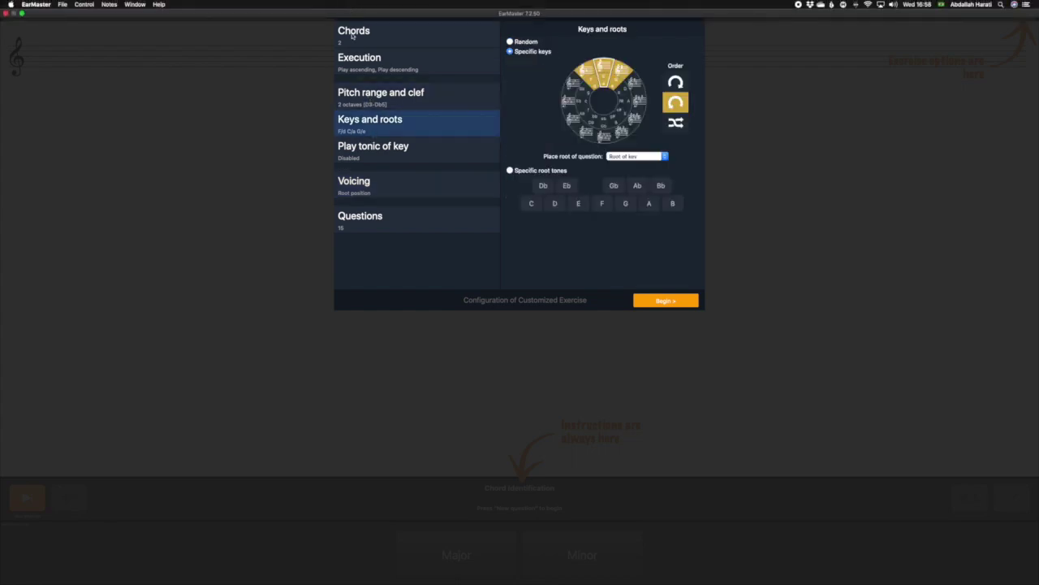